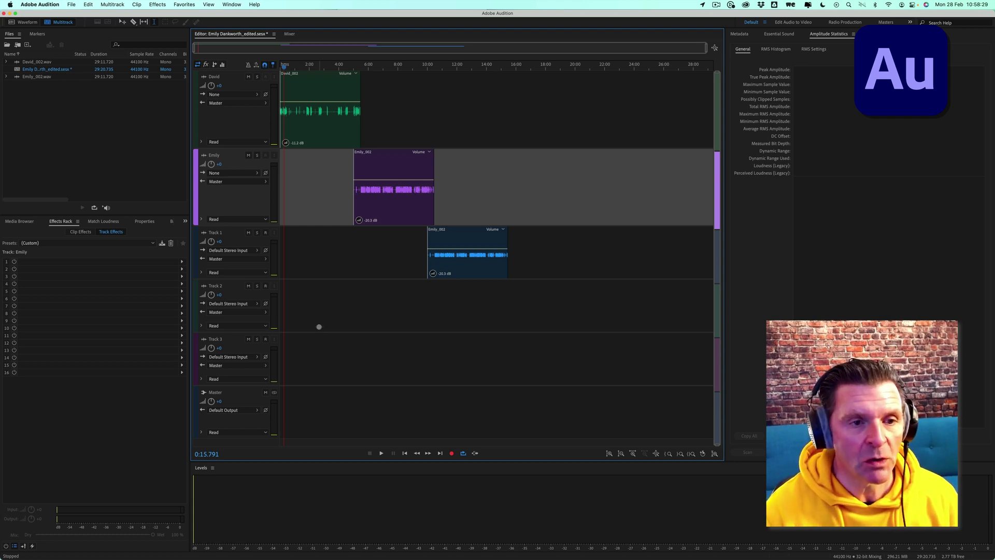
- Delete all empty tracks, leaving David, Emily, Track 1 and Master
right_click(319, 327)
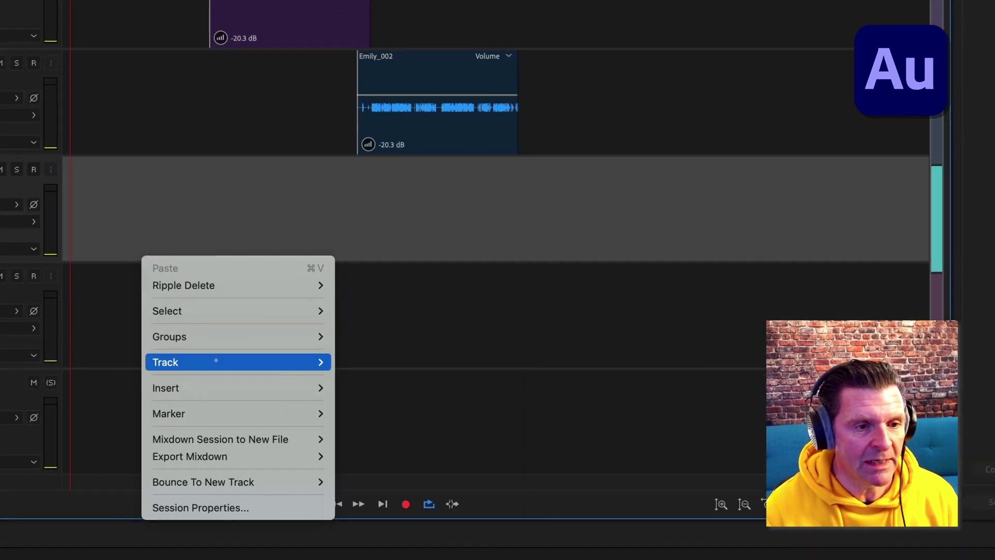
mouse_move(356, 382)
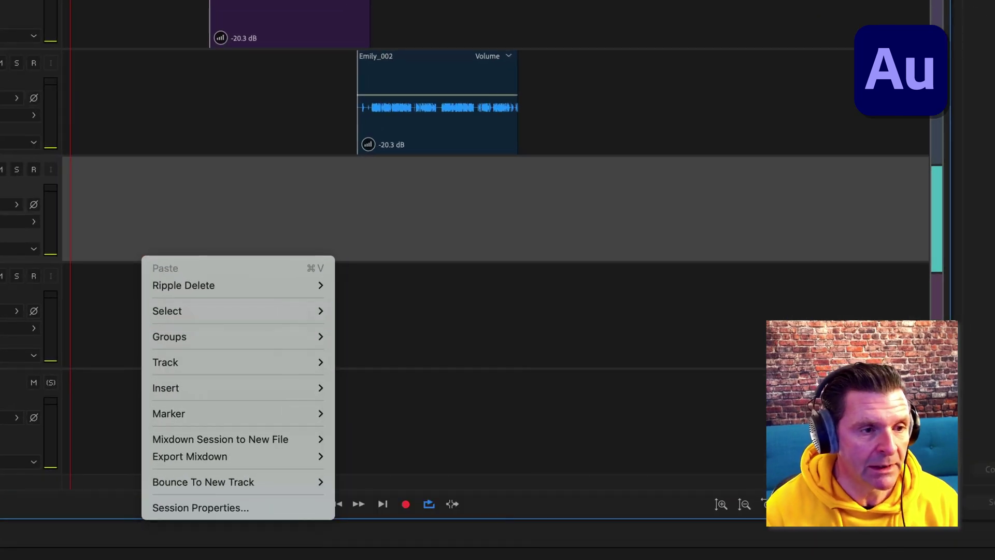
mouse_move(230, 362)
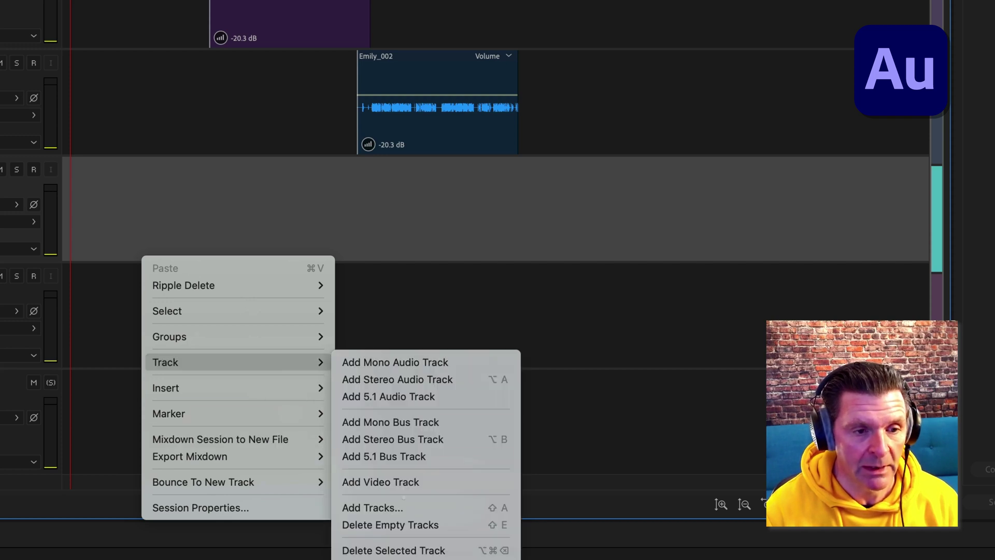
left_click(390, 525)
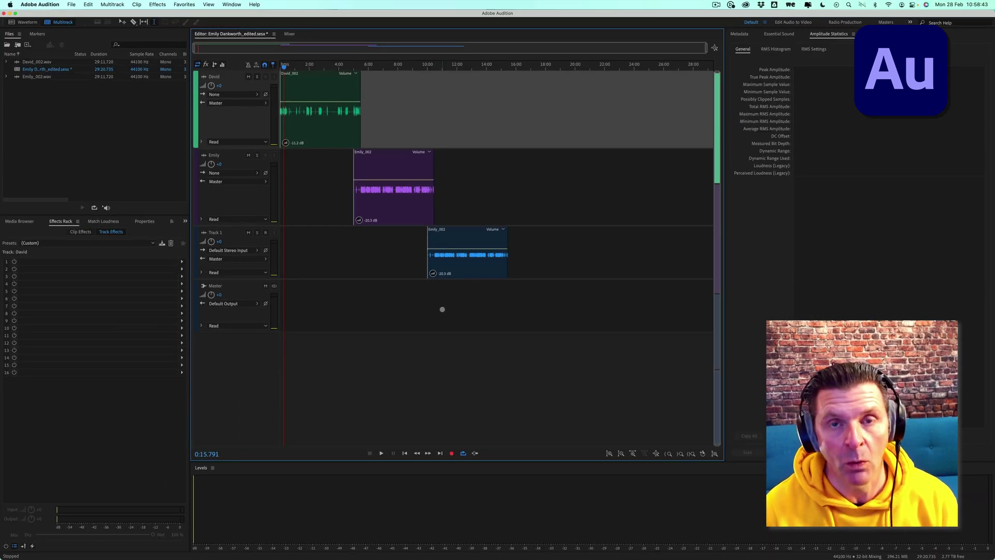
- Add a new mono bus track to the session
right_click(296, 264)
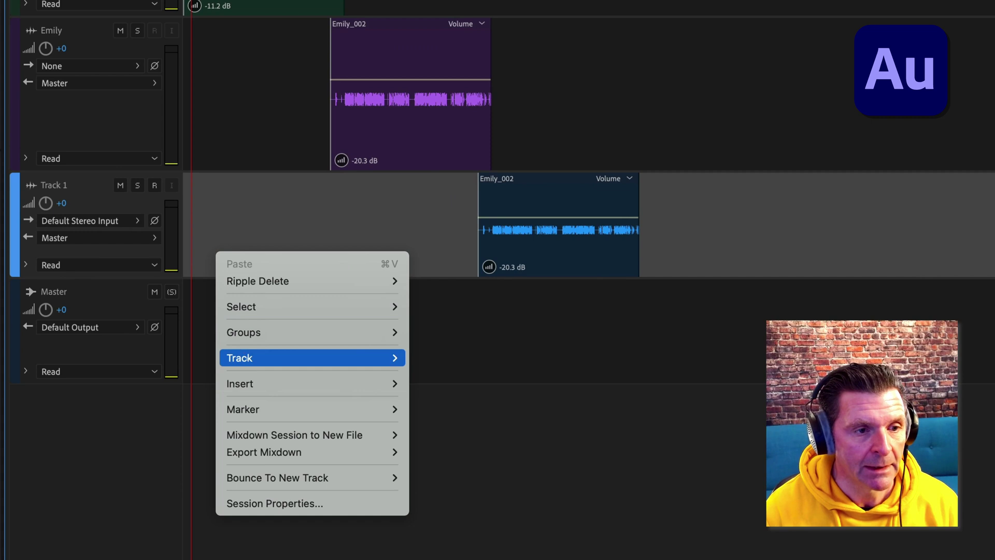
mouse_move(311, 357)
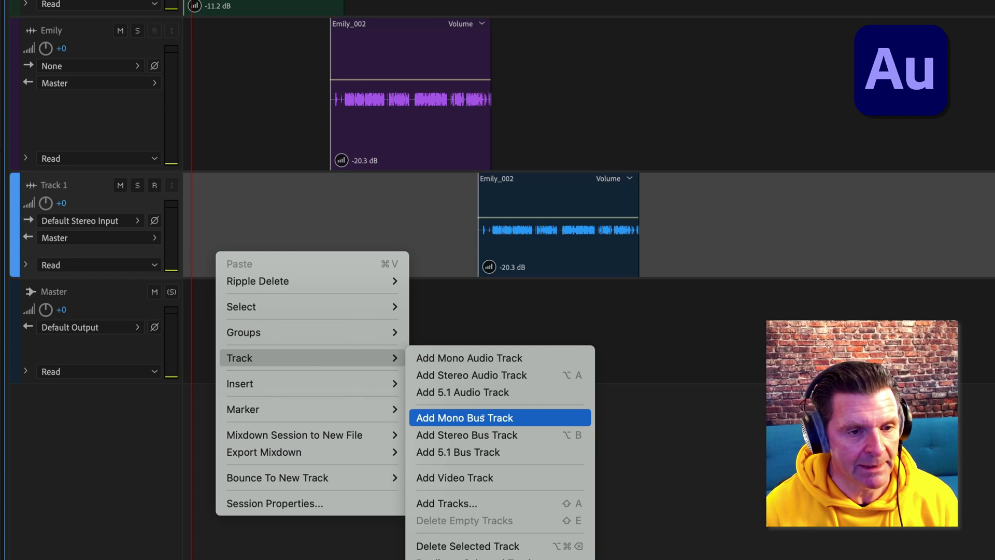
left_click(482, 418)
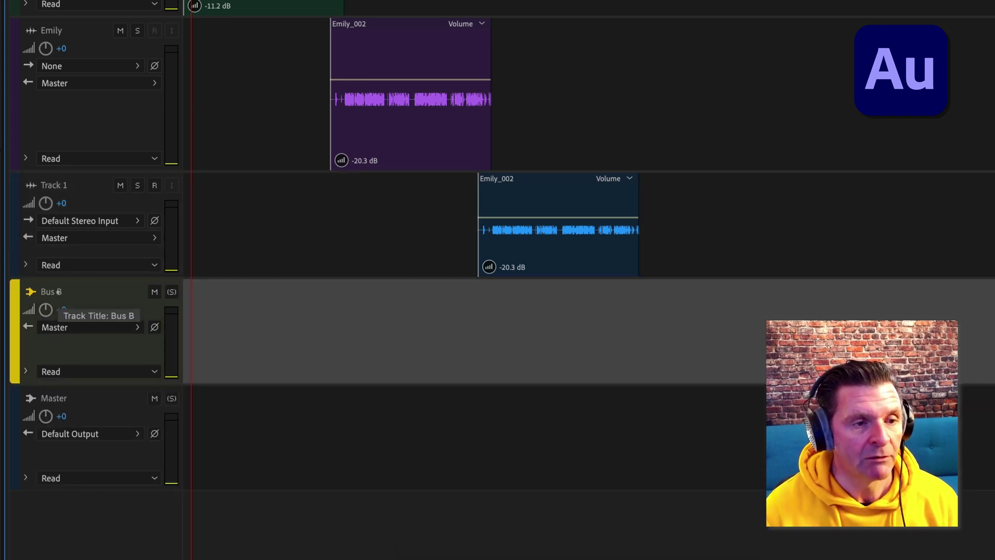
- Rename the new Bus B track to 'Vocal Bus'
left_click(58, 291)
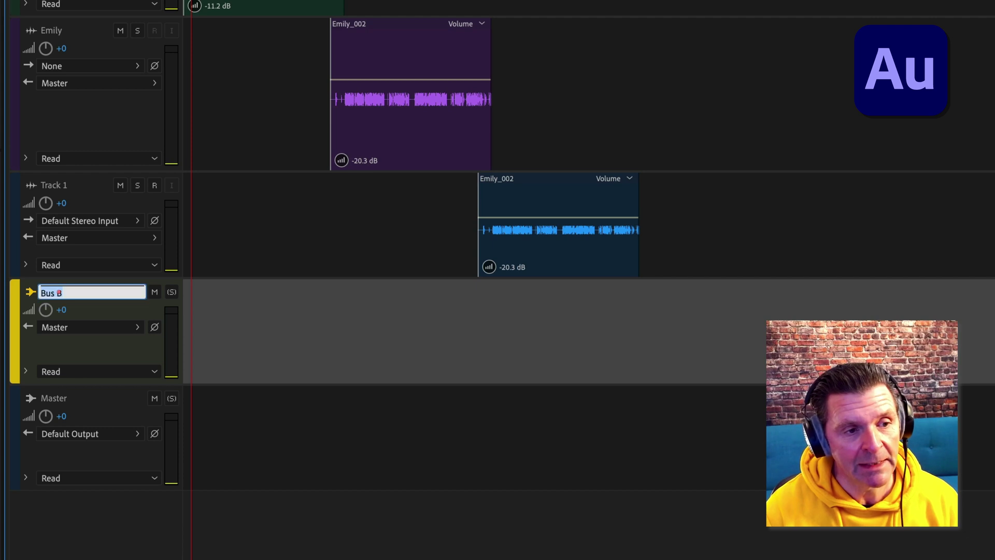
type("Vocal Bus")
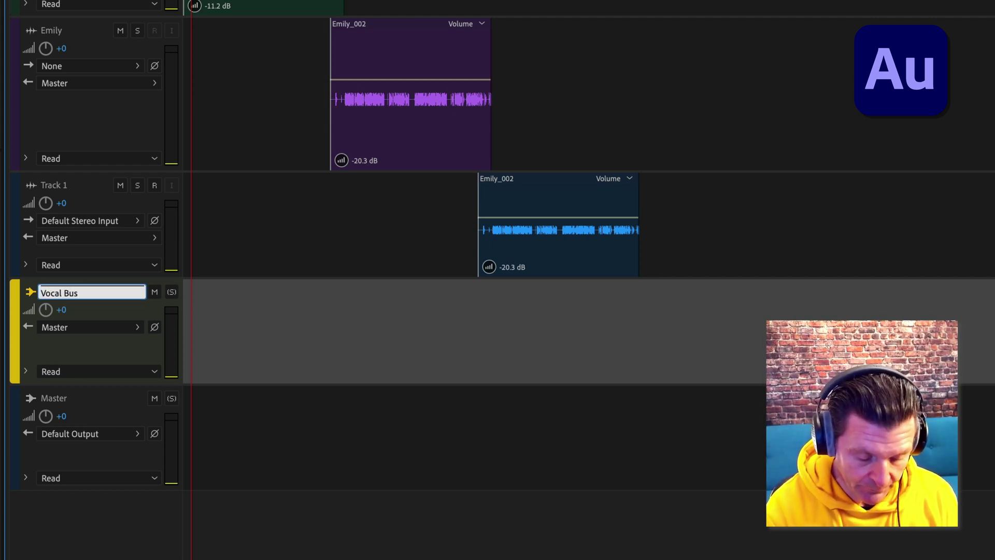
key("Return")
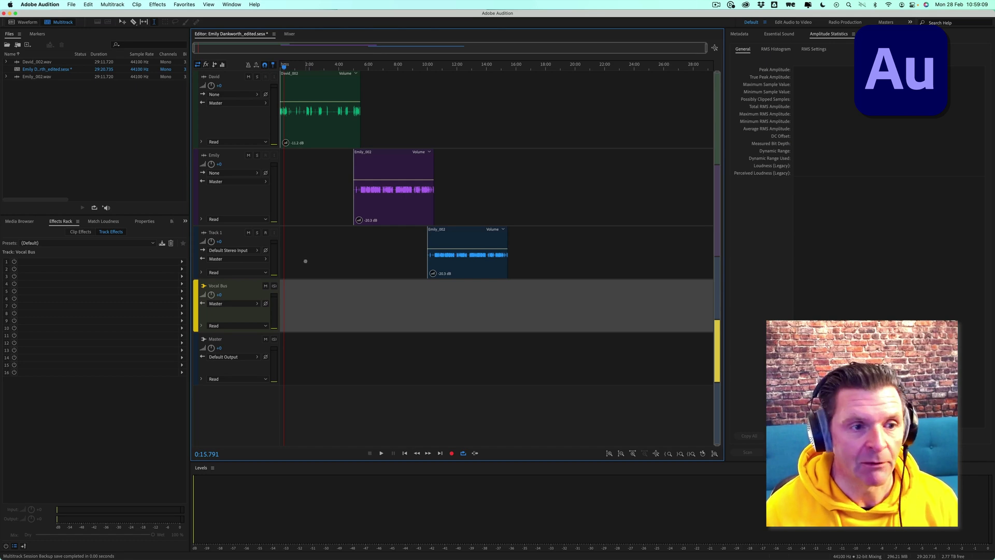
- Switch the outputs of David, Emily and Track 1 from Master to Vocal Bus
key("space")
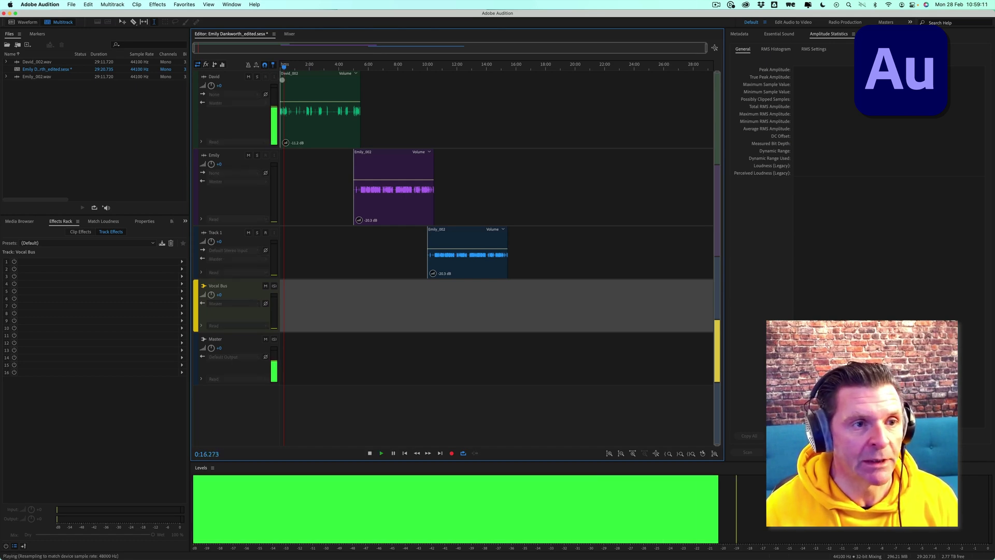
key("space")
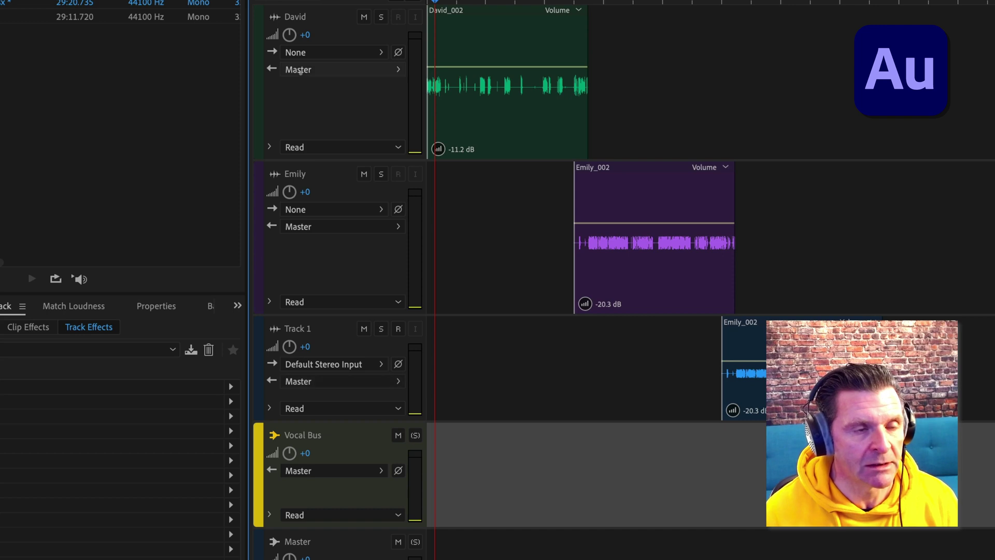
left_click(389, 69)
mouse_move(518, 130)
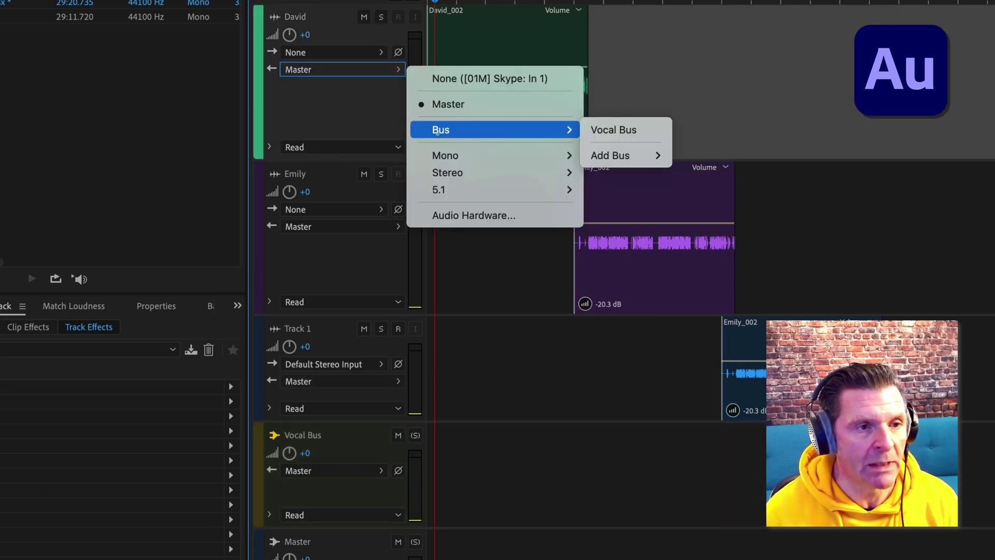
left_click(610, 130)
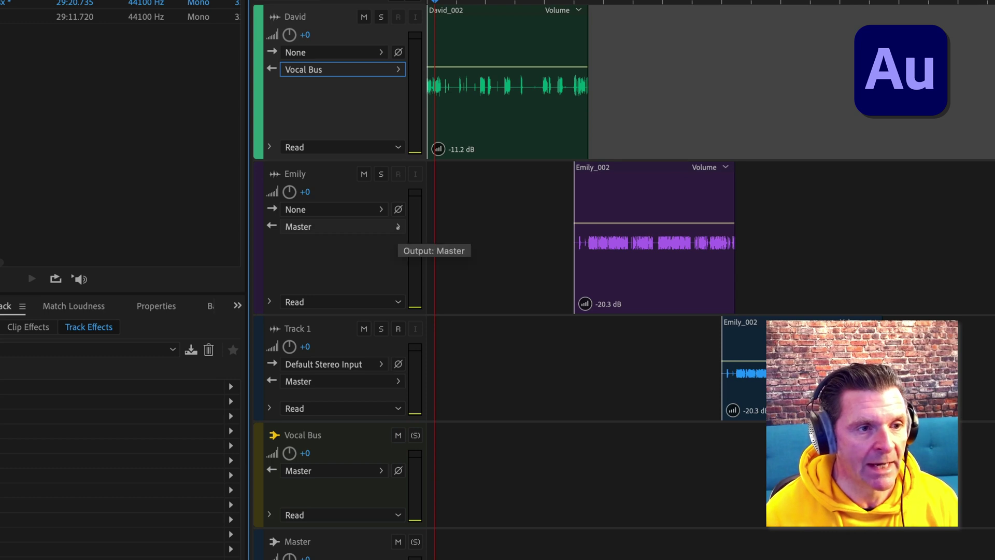
left_click(398, 226)
mouse_move(549, 287)
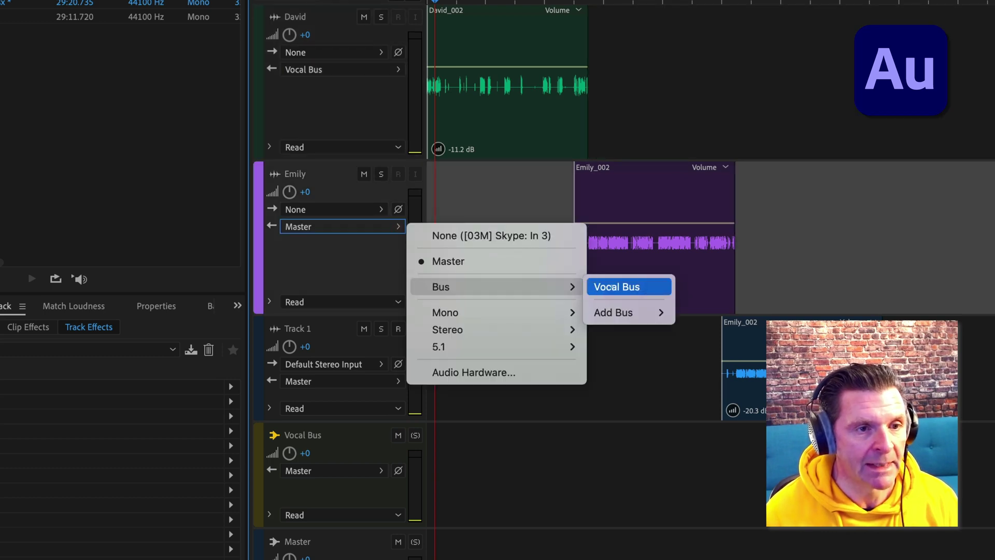
left_click(616, 286)
left_click(397, 380)
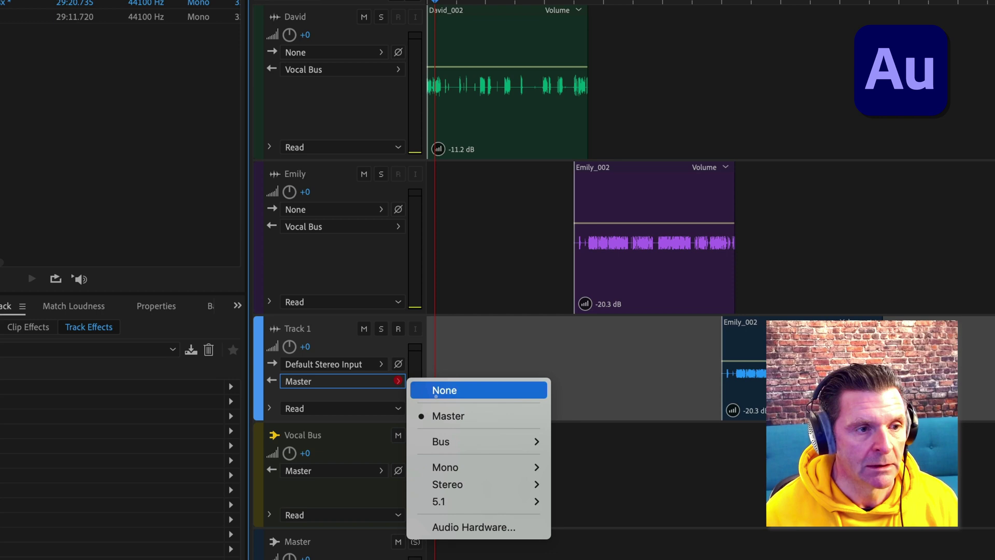
mouse_move(442, 441)
left_click(596, 440)
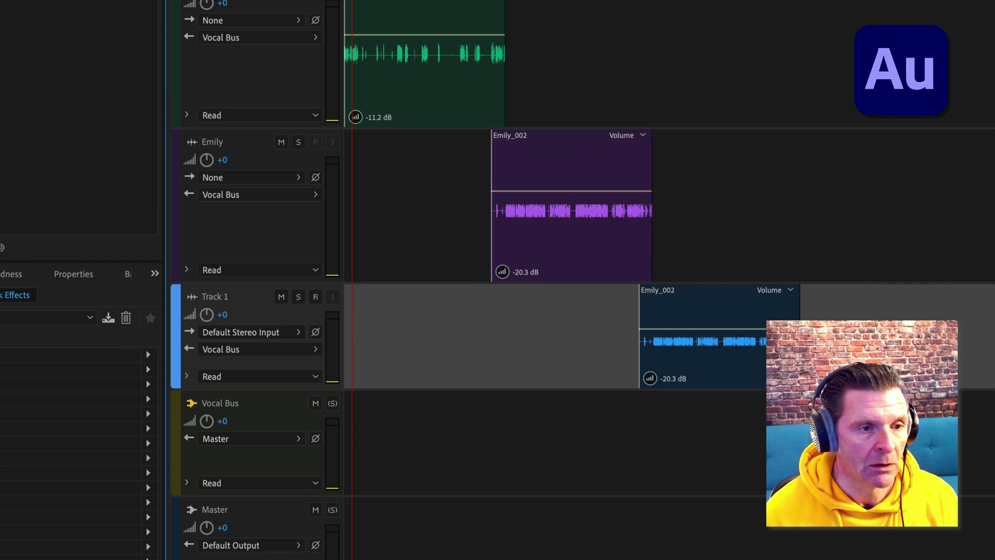
- Play and stop the session, then select Vocal Bus to show its empty effects rack
key("space")
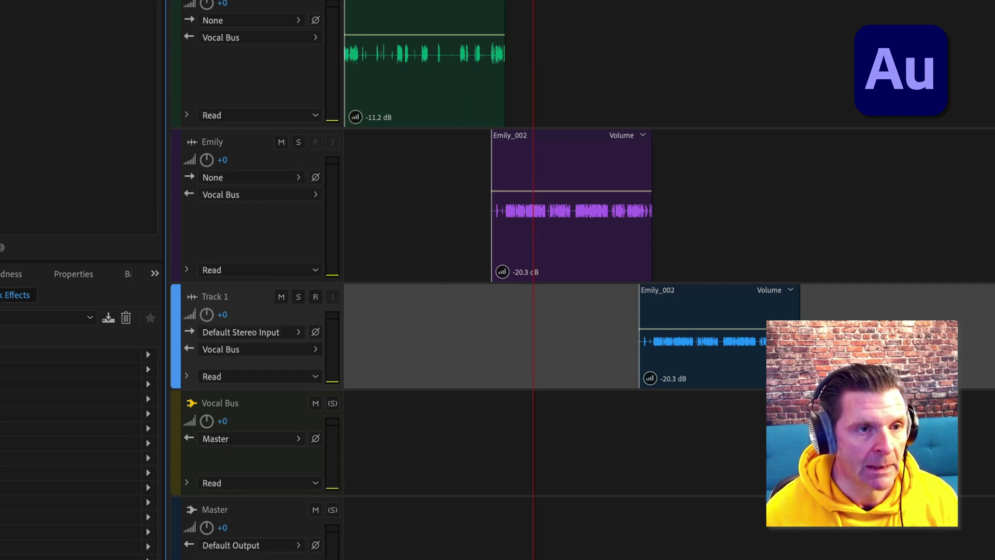
key("space")
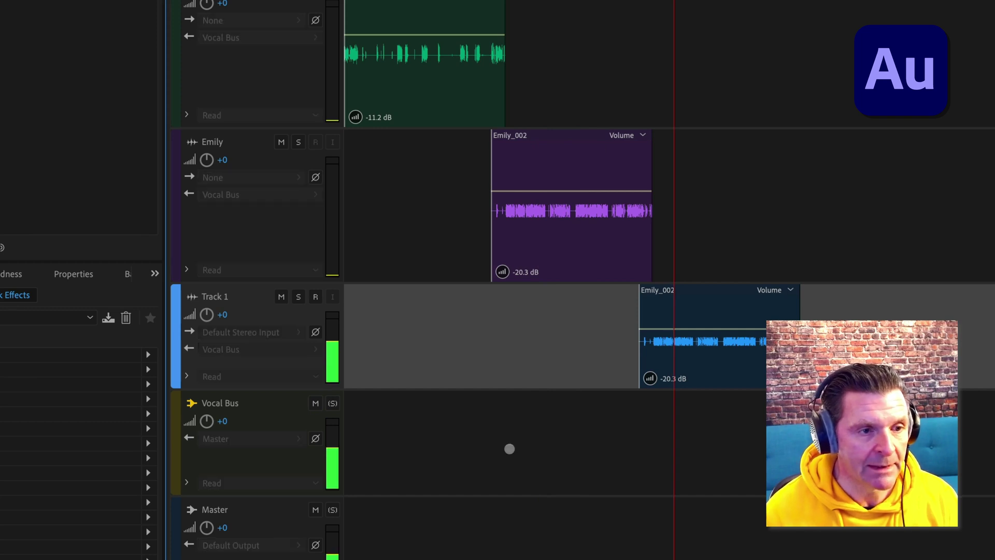
key("space")
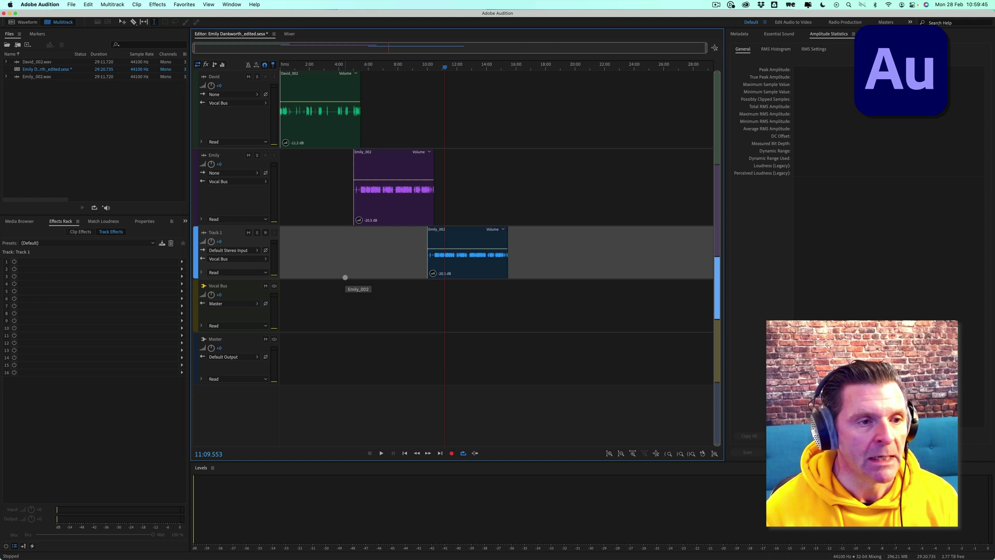
left_click(247, 291)
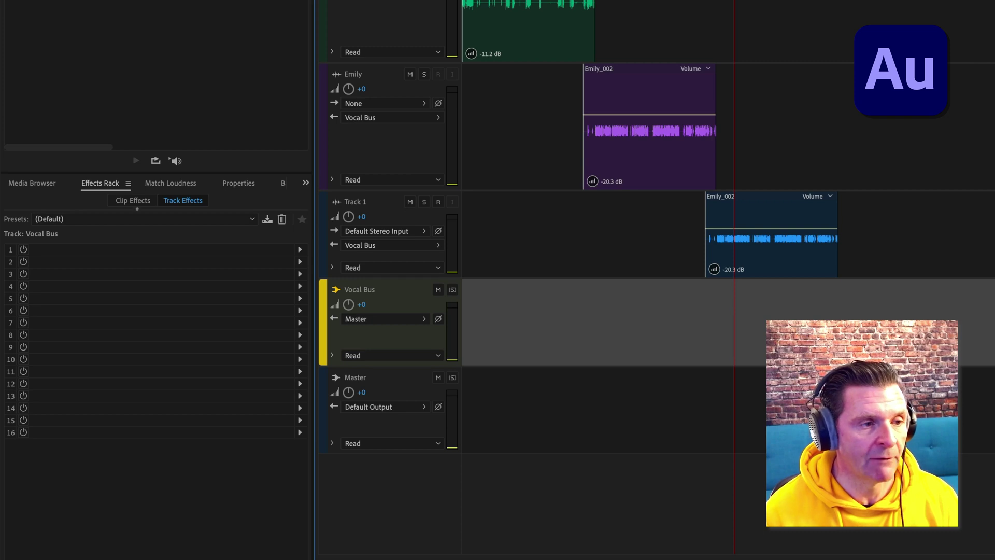
- Insert DeEsser into the first effect slot of the Vocal Bus
left_click(300, 249)
mouse_move(363, 298)
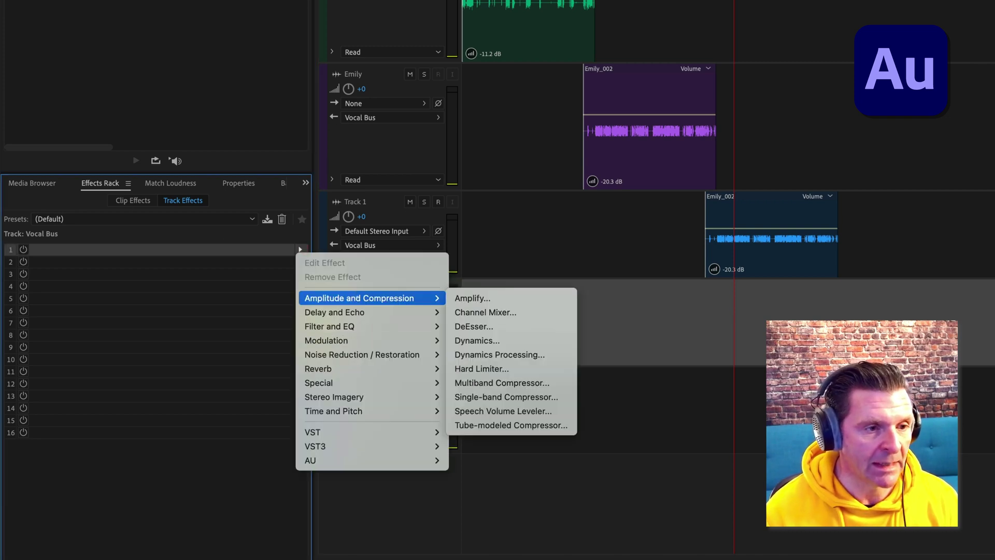
left_click(473, 326)
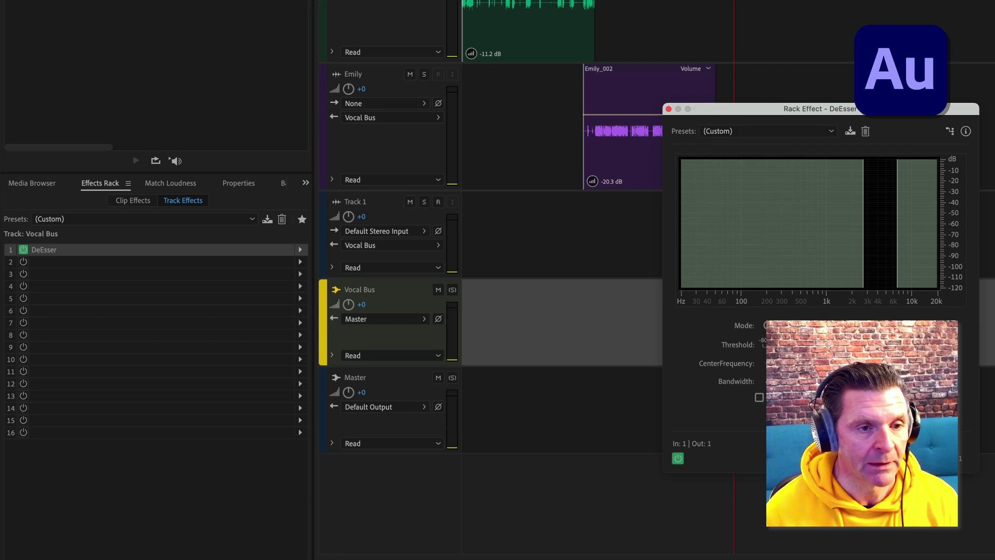
left_click(668, 109)
- Insert Dynamics into the second effect slot after the DeEsser
left_click(300, 261)
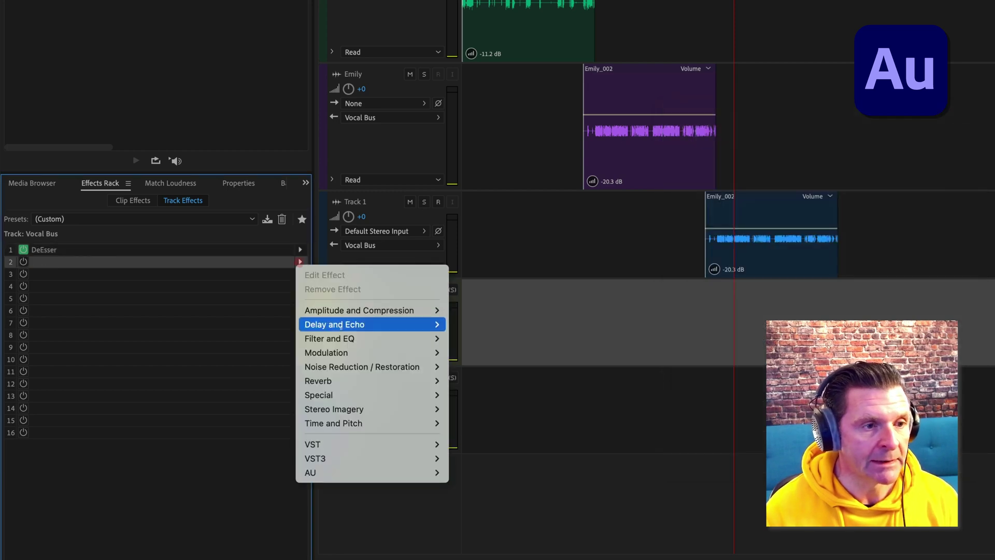
mouse_move(363, 310)
left_click(478, 353)
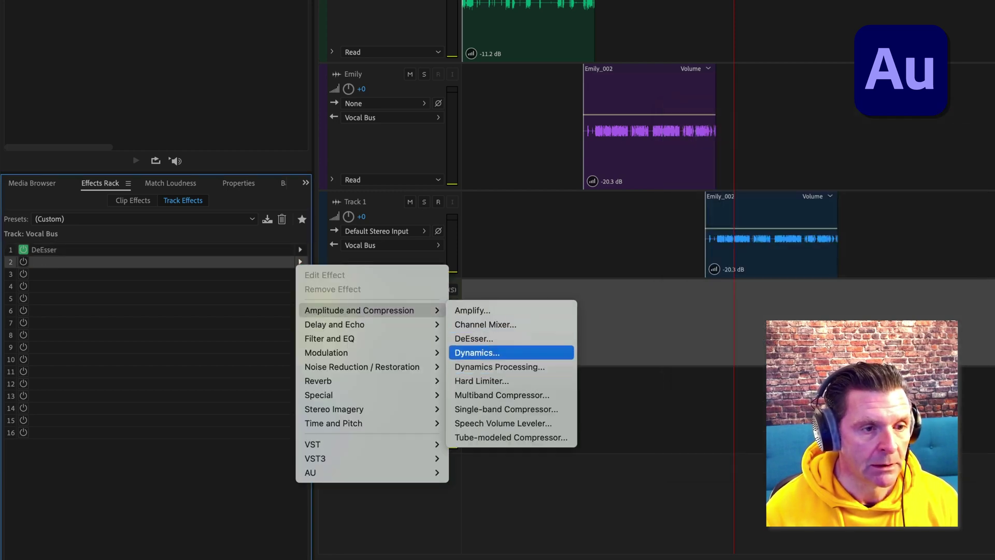
left_click(666, 125)
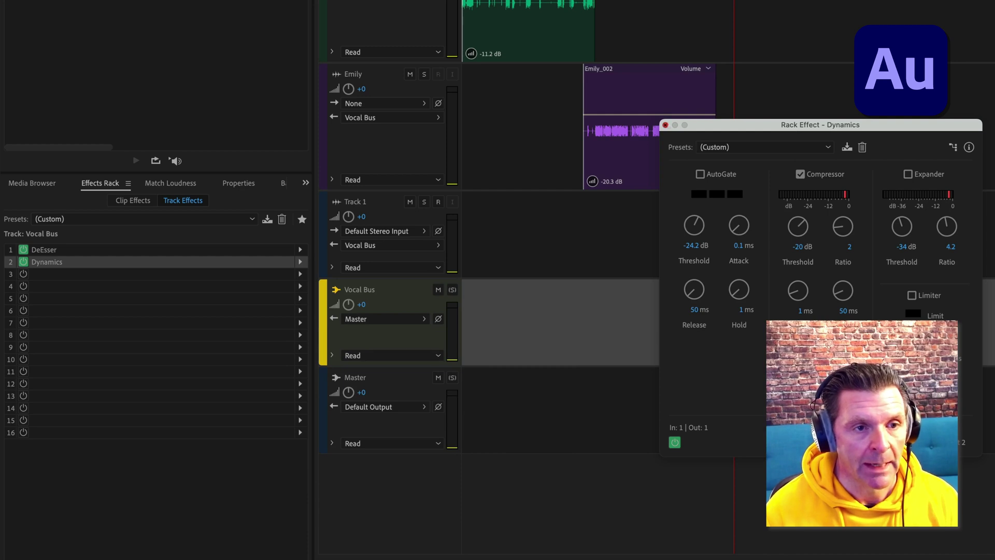
- Insert Parametric Equalizer into the third effect slot
left_click(300, 274)
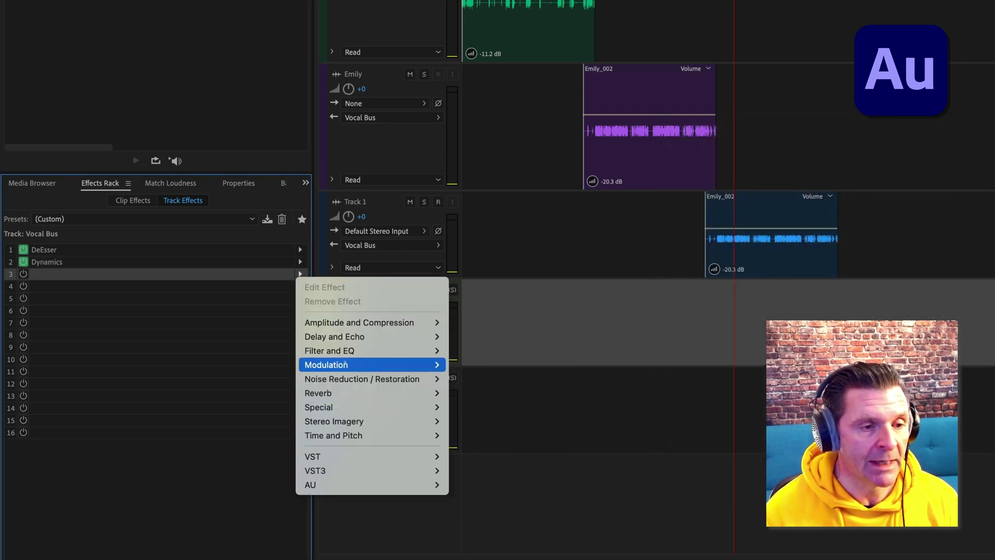
mouse_move(378, 351)
left_click(508, 422)
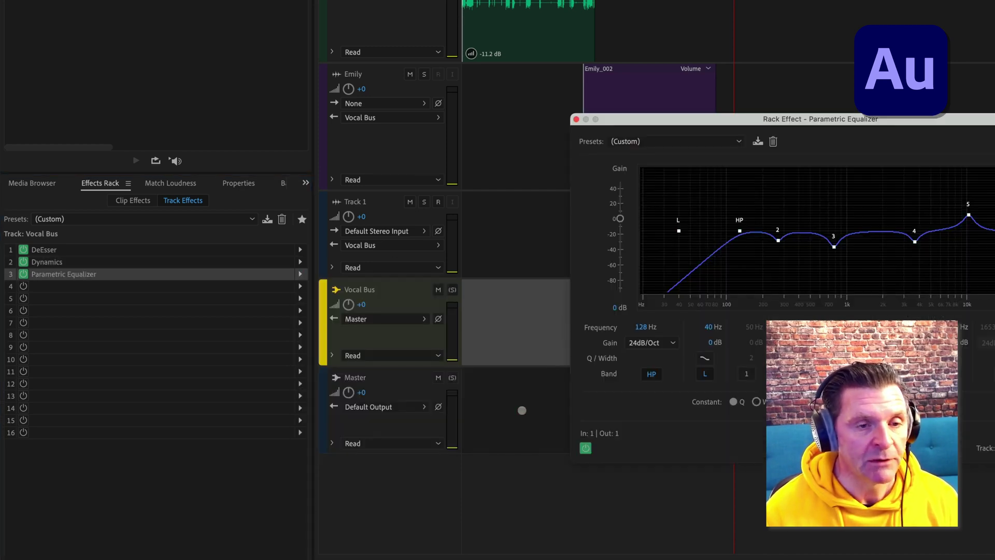
left_click(578, 118)
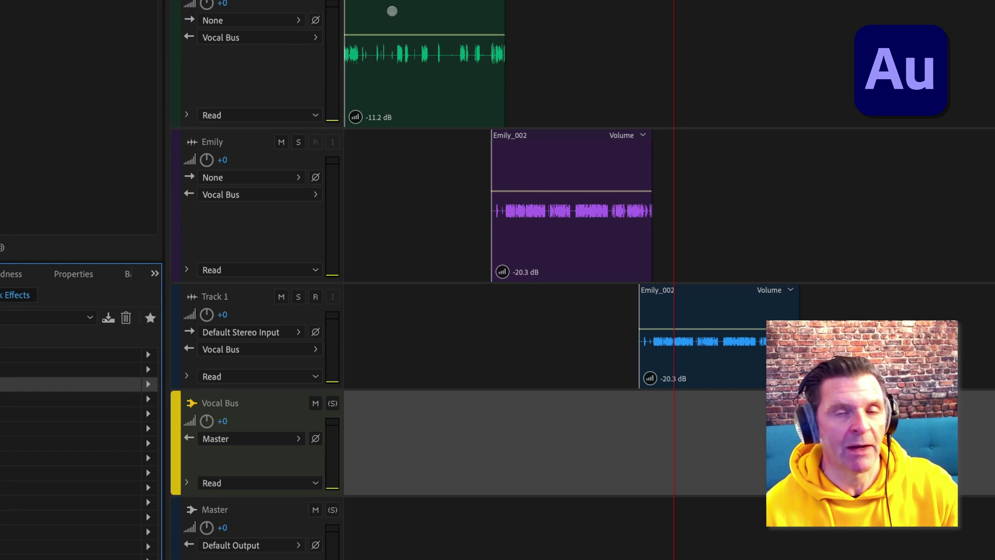
- Place the playhead over the vocal clips, select Vocal Bus, and play the session
left_click(392, 11)
left_click(542, 125)
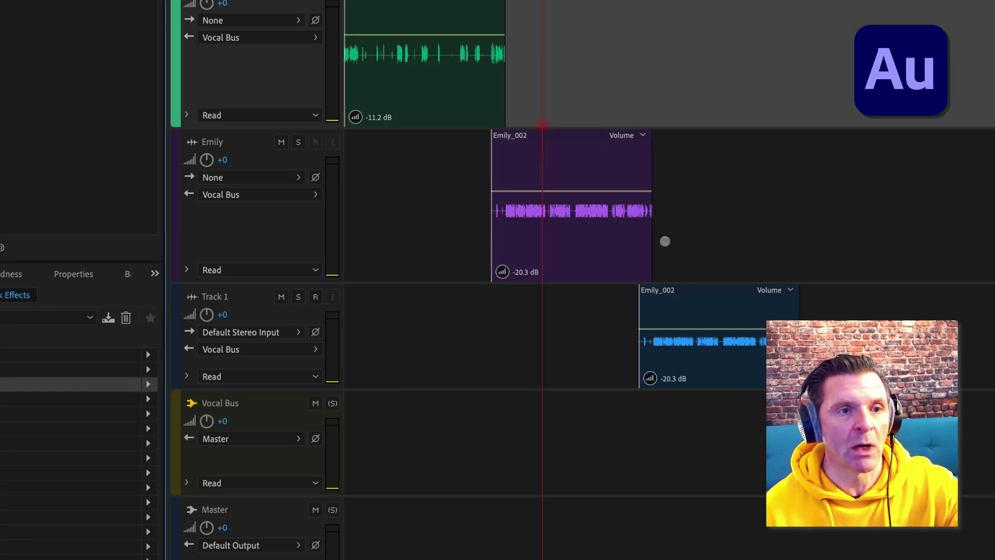
left_click(696, 291)
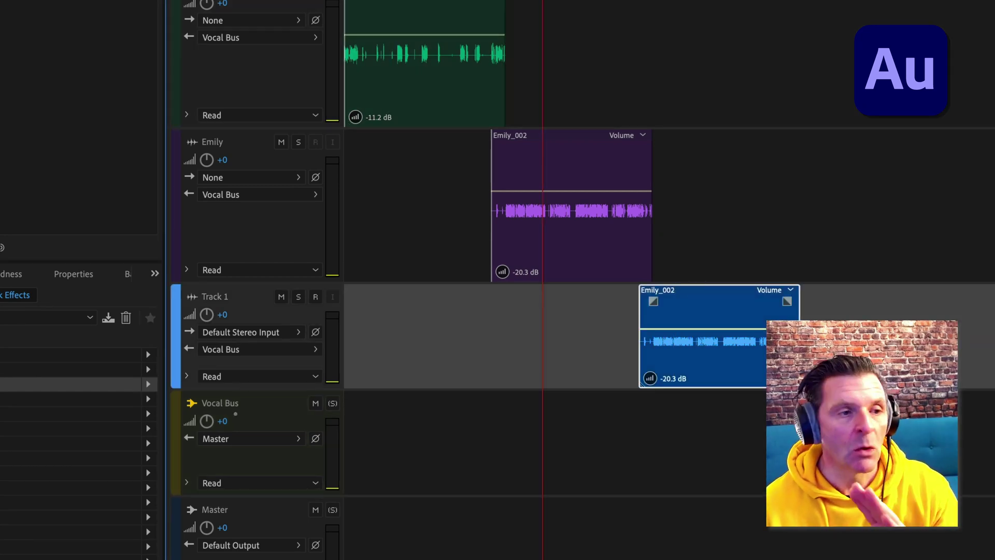
left_click(264, 413)
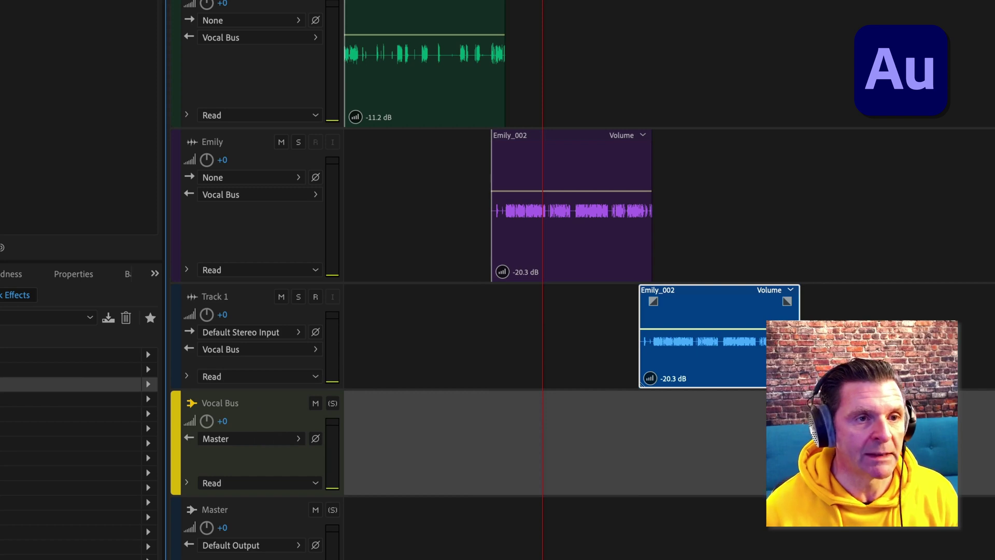
key("space")
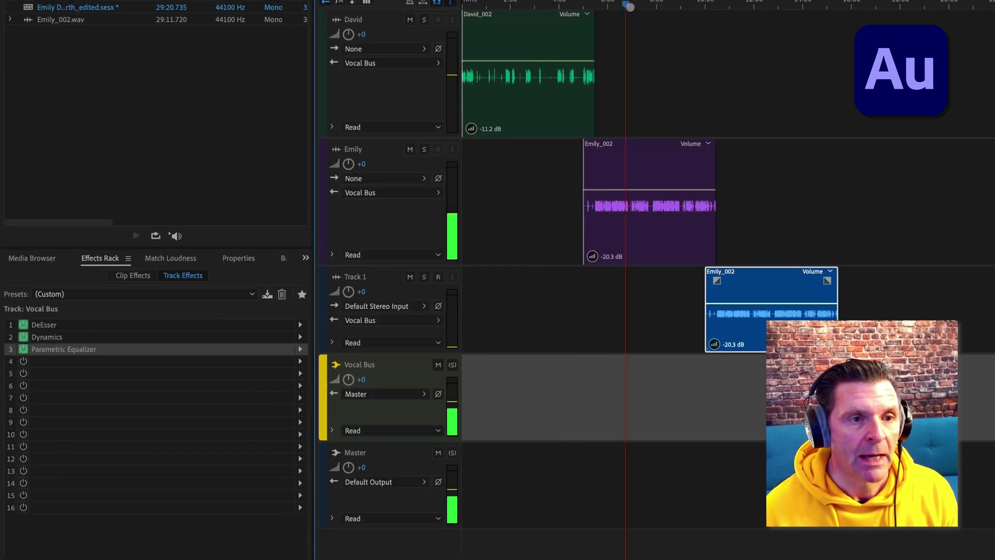
key("space")
key("space")
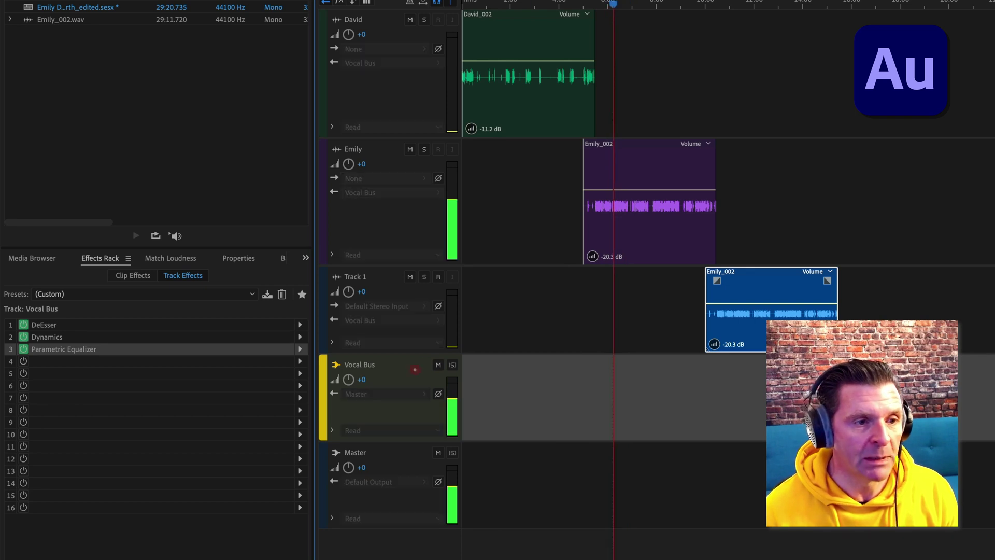
key("space")
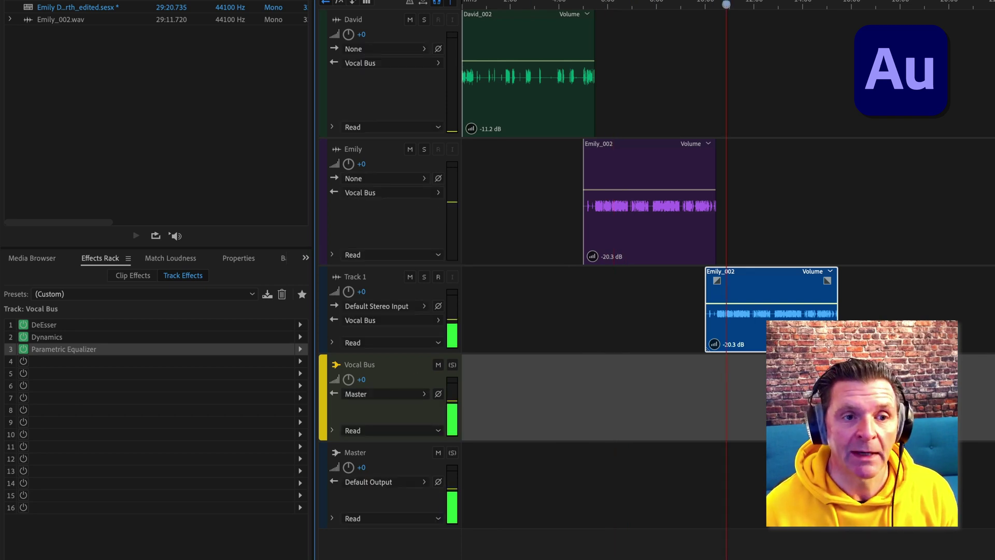